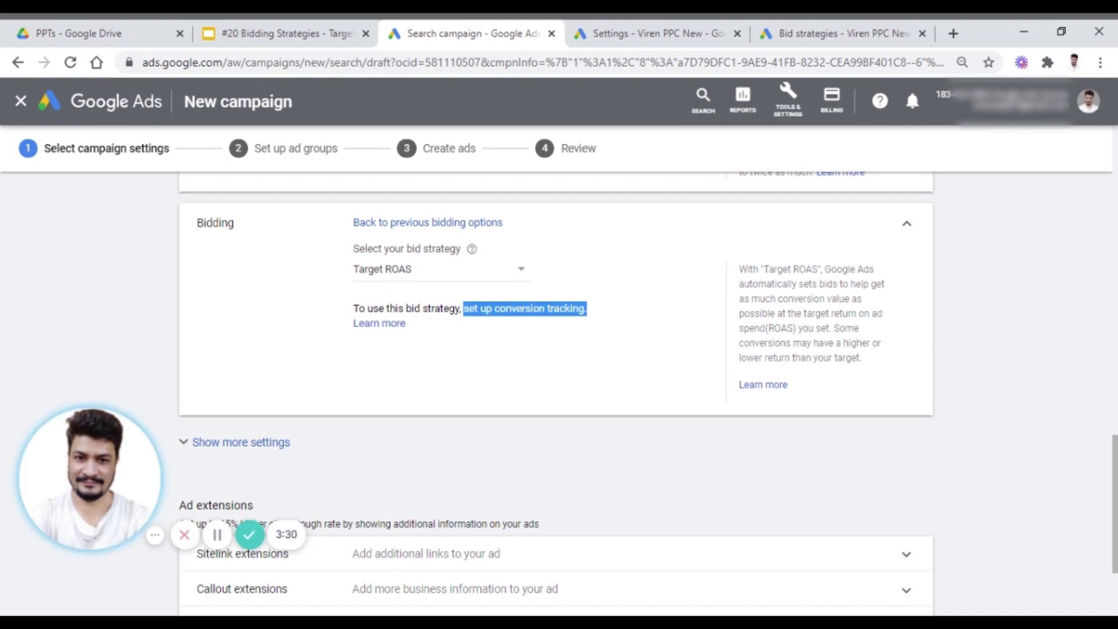
Step: Change the YouTube Marketing campaign's bid strategy to Target ROAS with a target of 400%
left_click(604, 312)
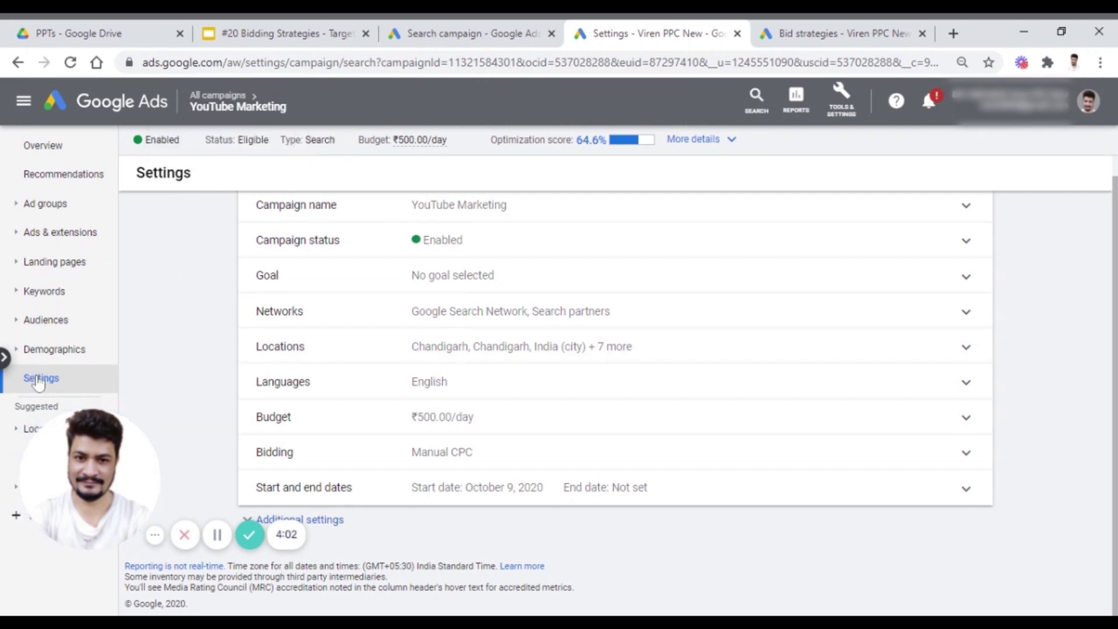
left_click(481, 451)
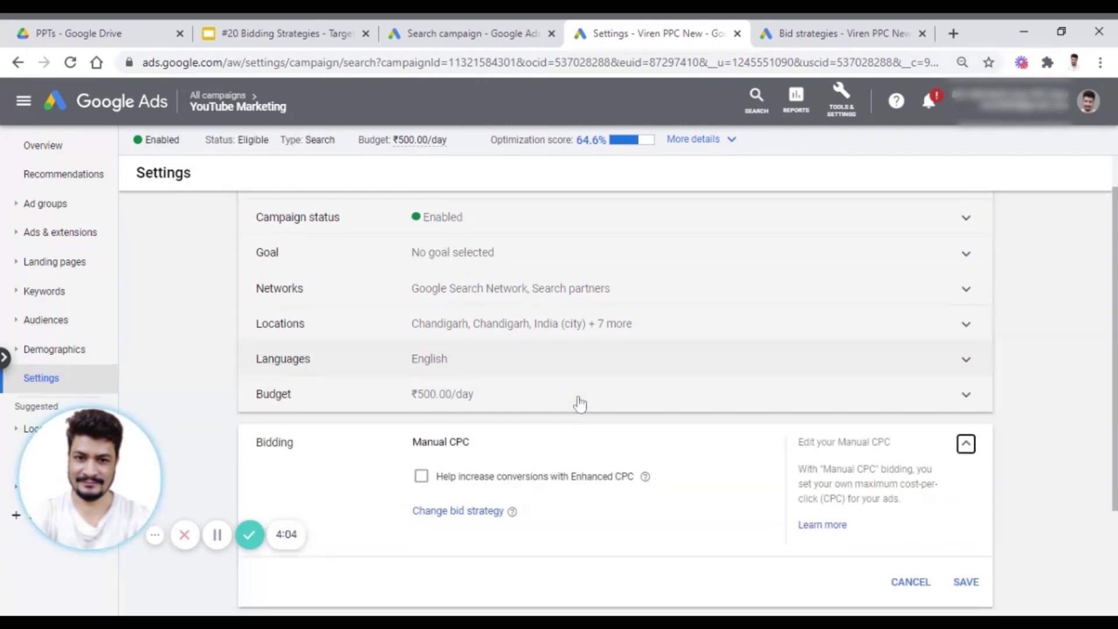
scroll(579, 403, "down", 2)
left_click(475, 416)
scroll(579, 394, "down", 2)
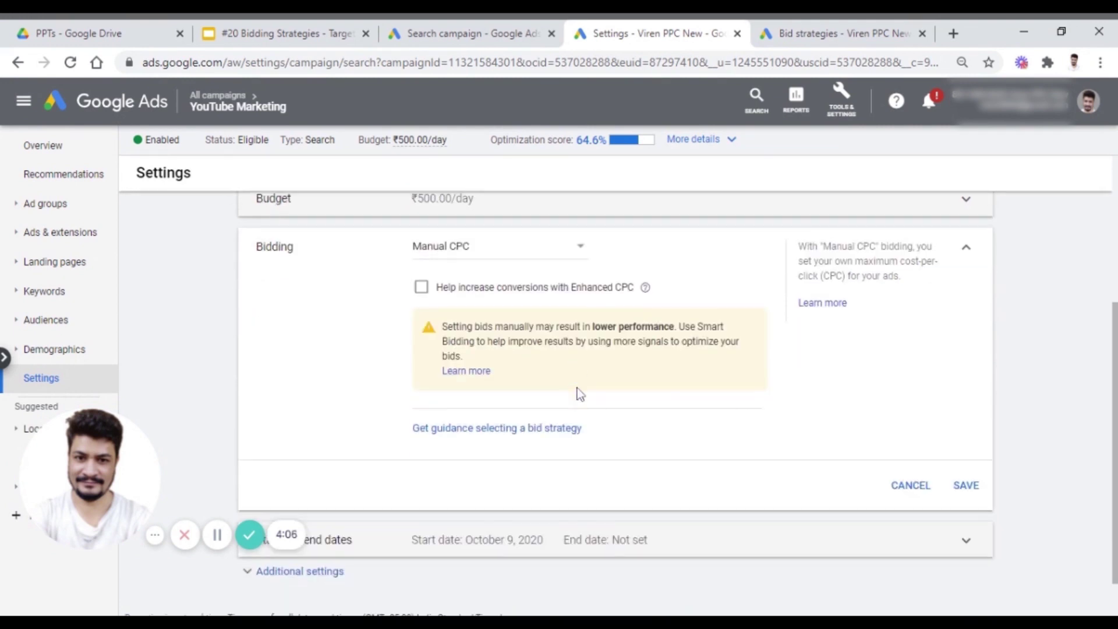
left_click(473, 227)
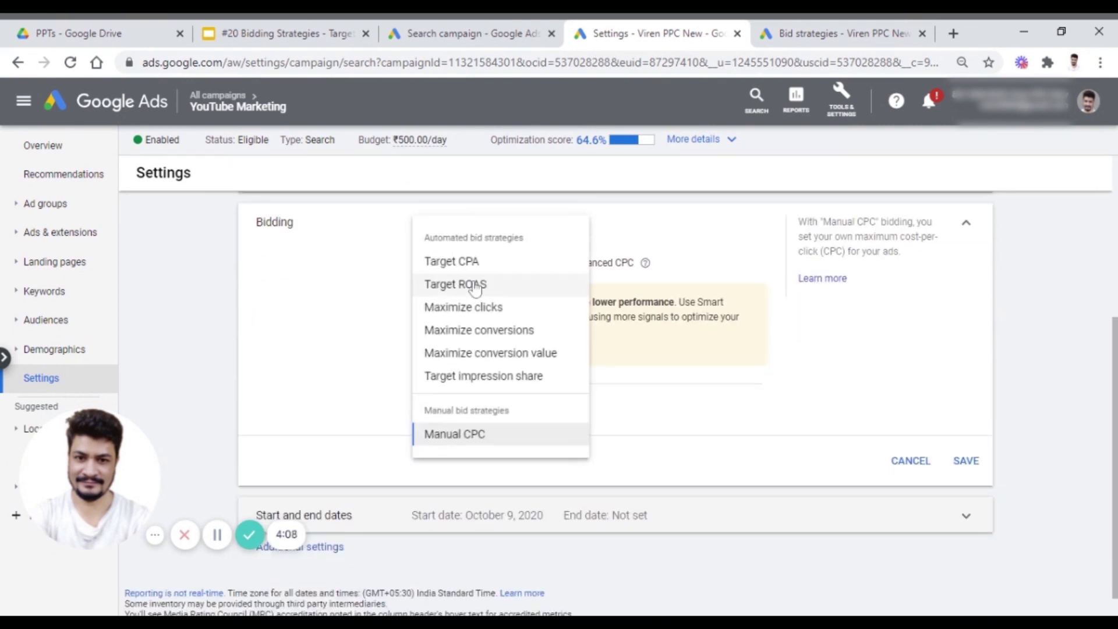
left_click(474, 286)
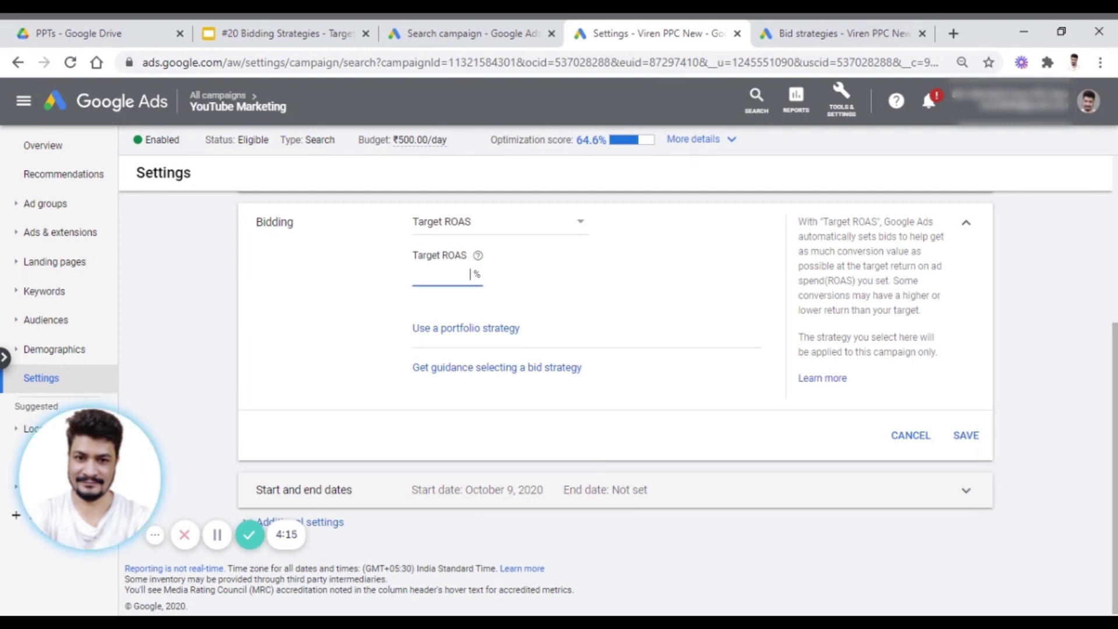
type("40")
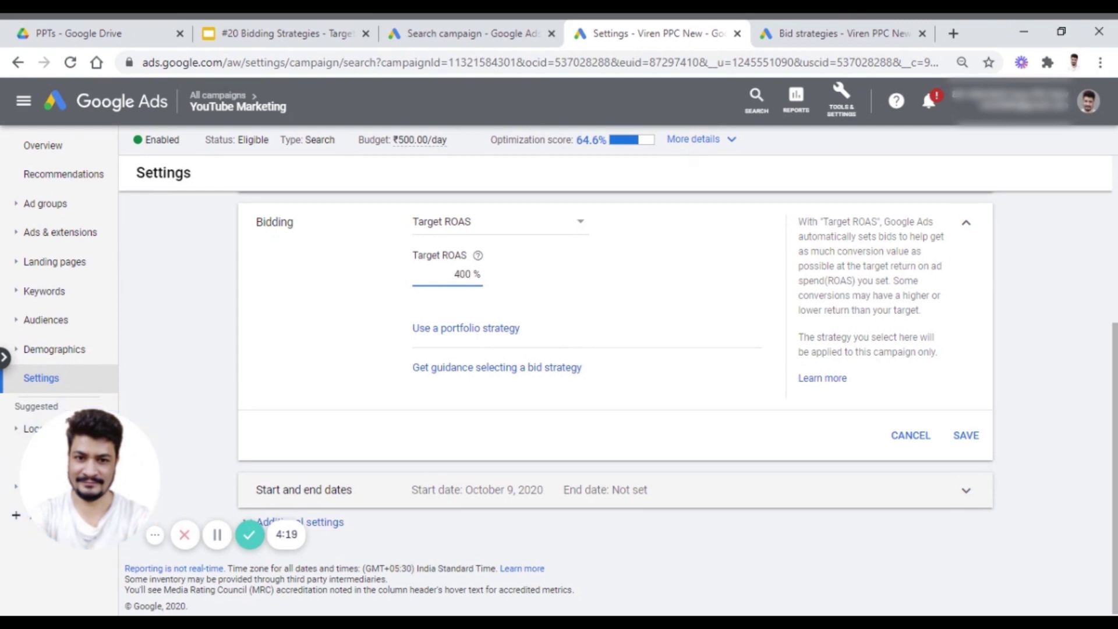
type("0")
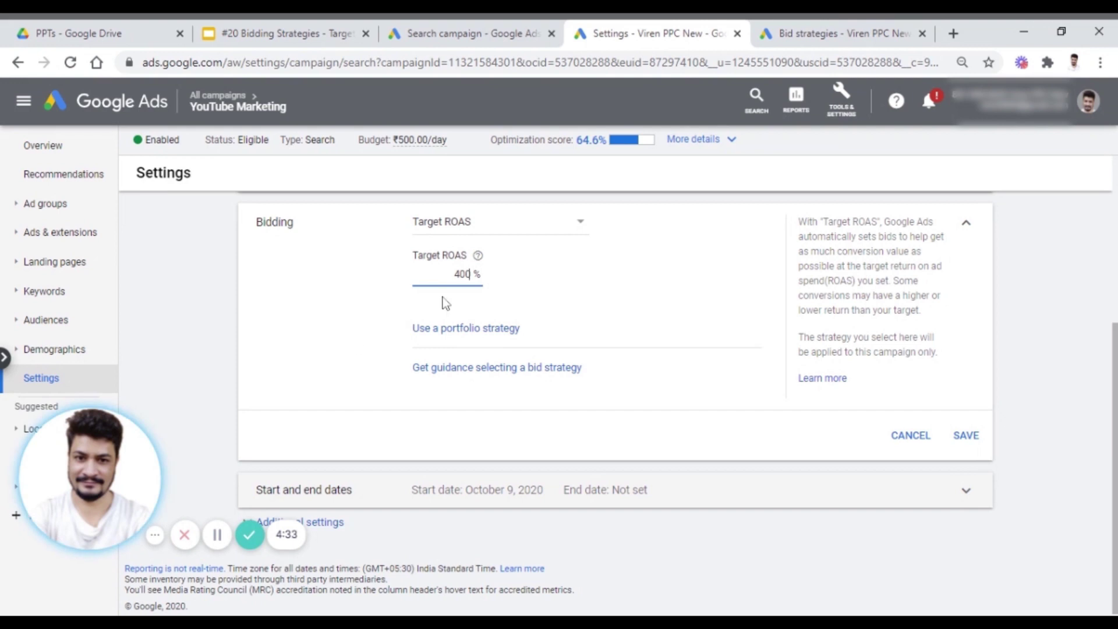
left_click(587, 281)
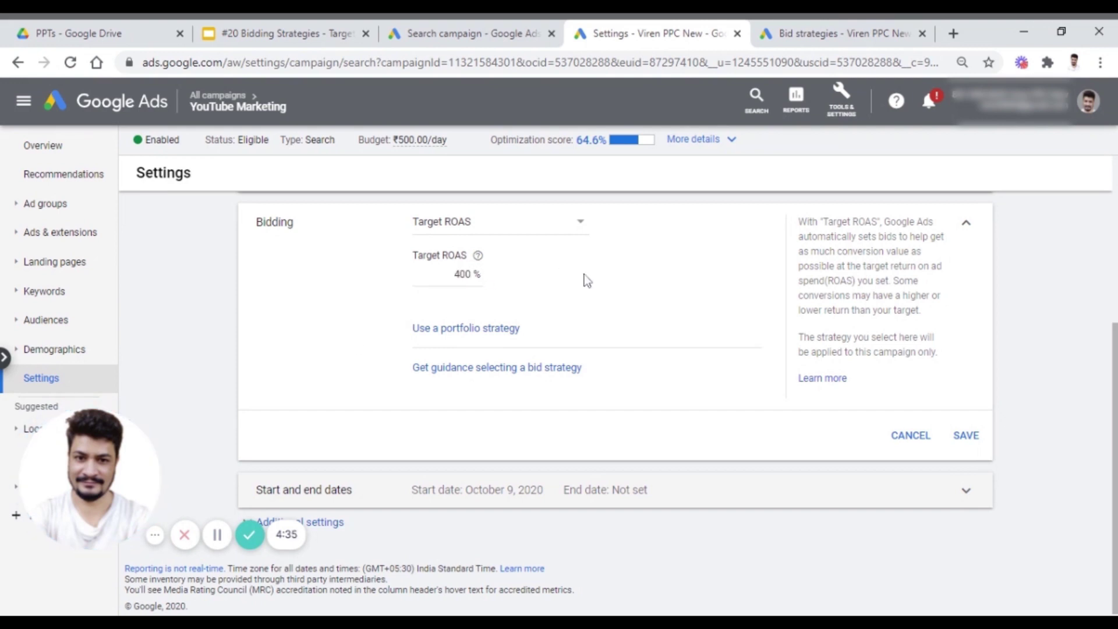
Step: Switch the campaign's Target ROAS bidding to a new portfolio strategy named ROAS4
left_click(473, 330)
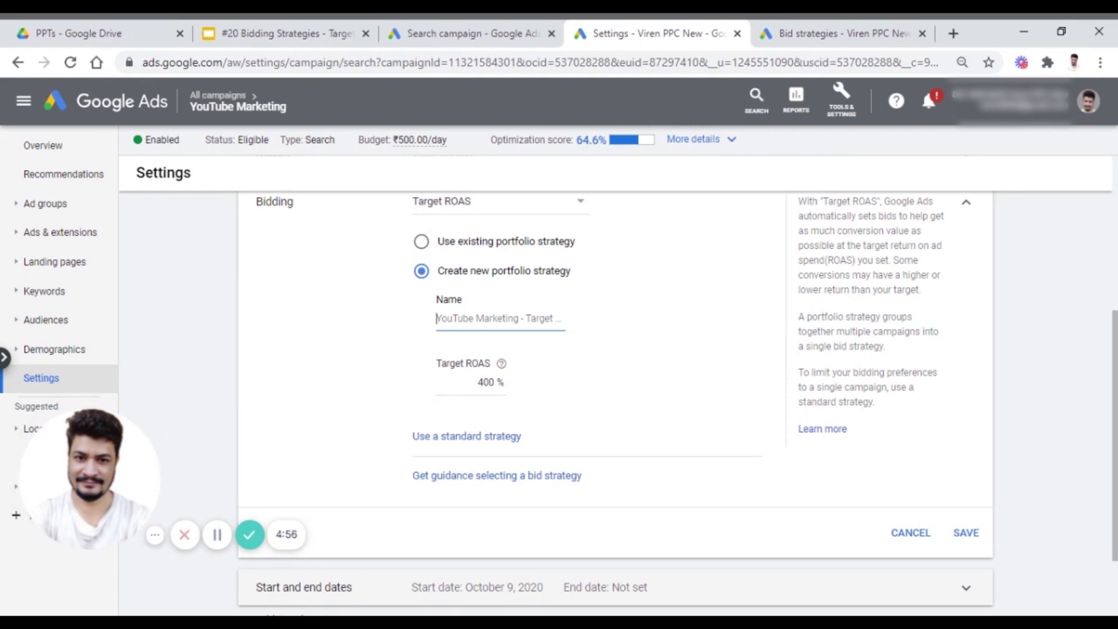
type("TROAS")
key("BackSpace")
key("BackSpace")
key("BackSpace")
key("BackSpace")
key("BackSpace")
type("ROAS4")
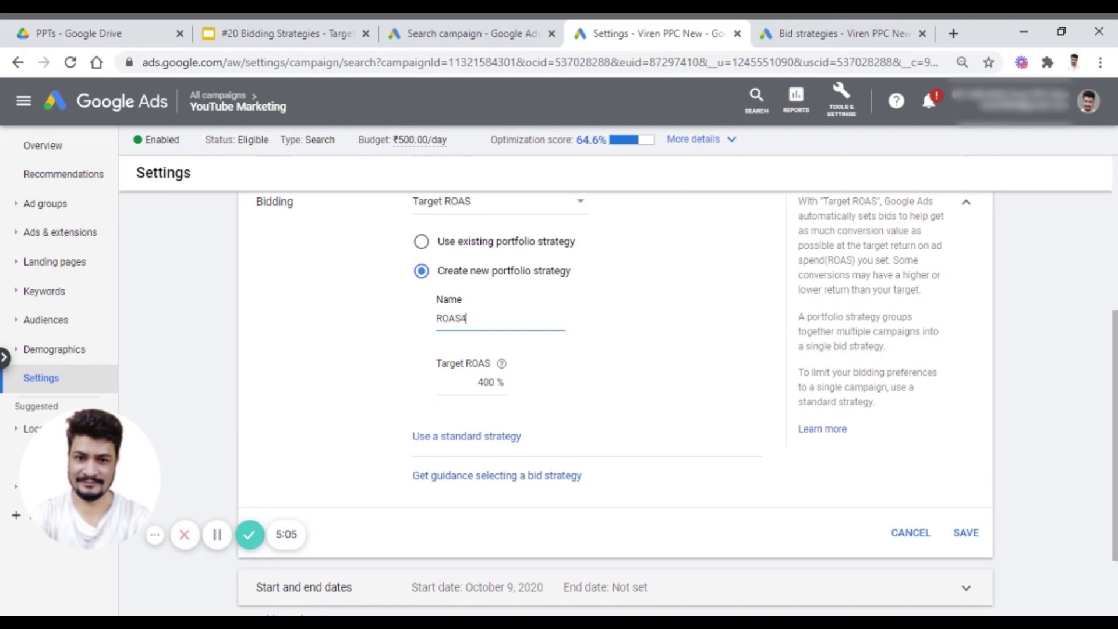
left_click_drag(483, 319, 396, 320)
type("ROAS4")
left_click(707, 408)
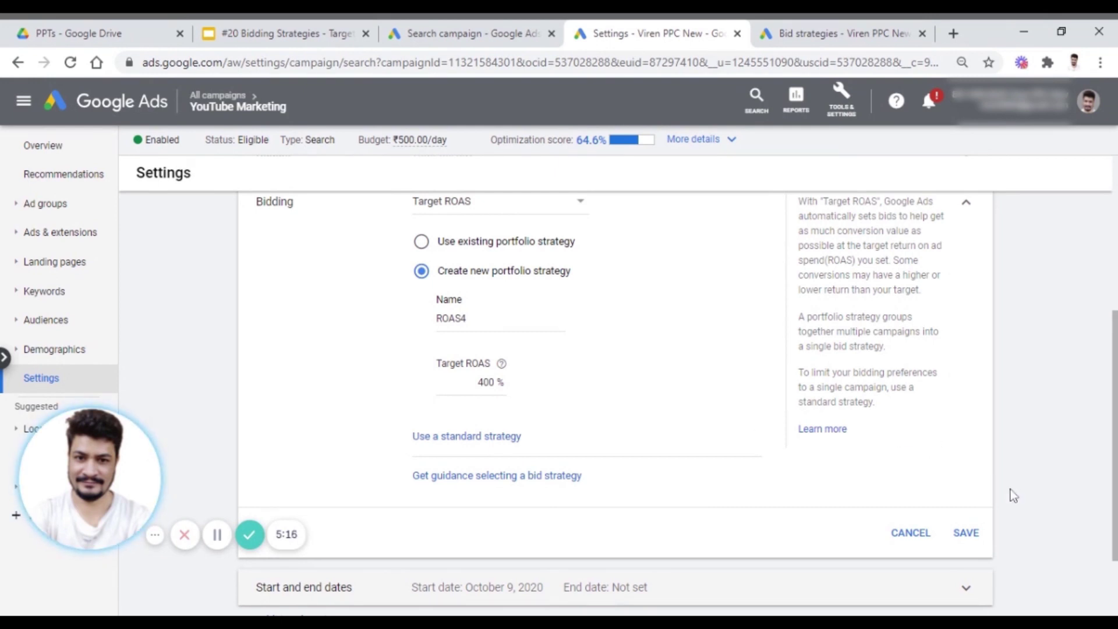
Step: Try to save the campaign's bidding settings and examine the requirement for using the selected bid strategy
left_click(971, 536)
left_click_drag(412, 433, 550, 434)
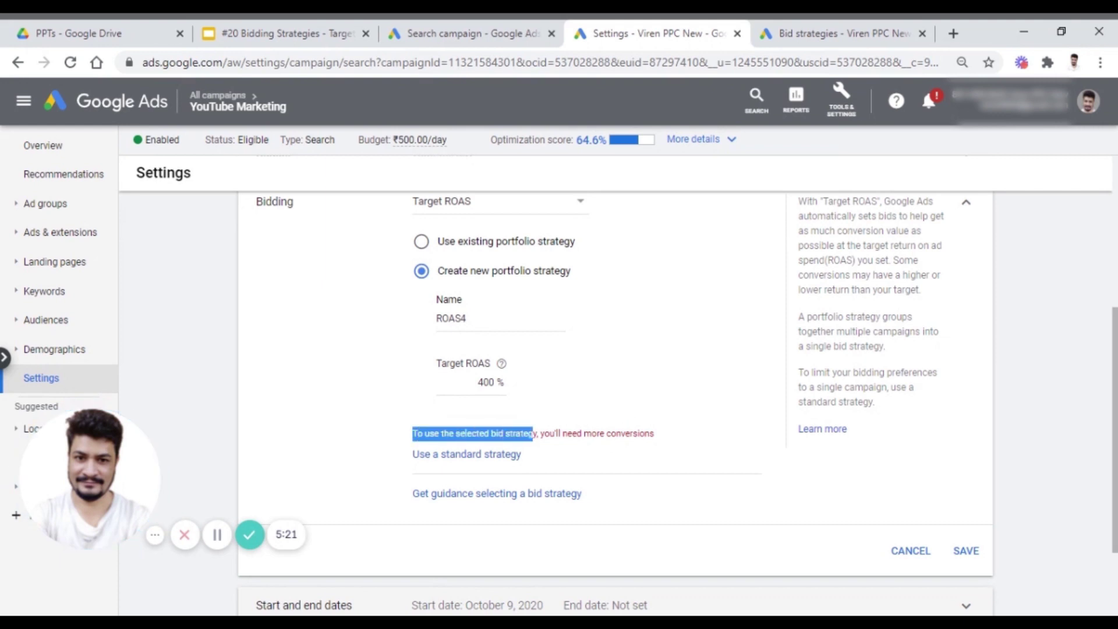
triple_click(670, 438)
left_click_drag(670, 438, 539, 434)
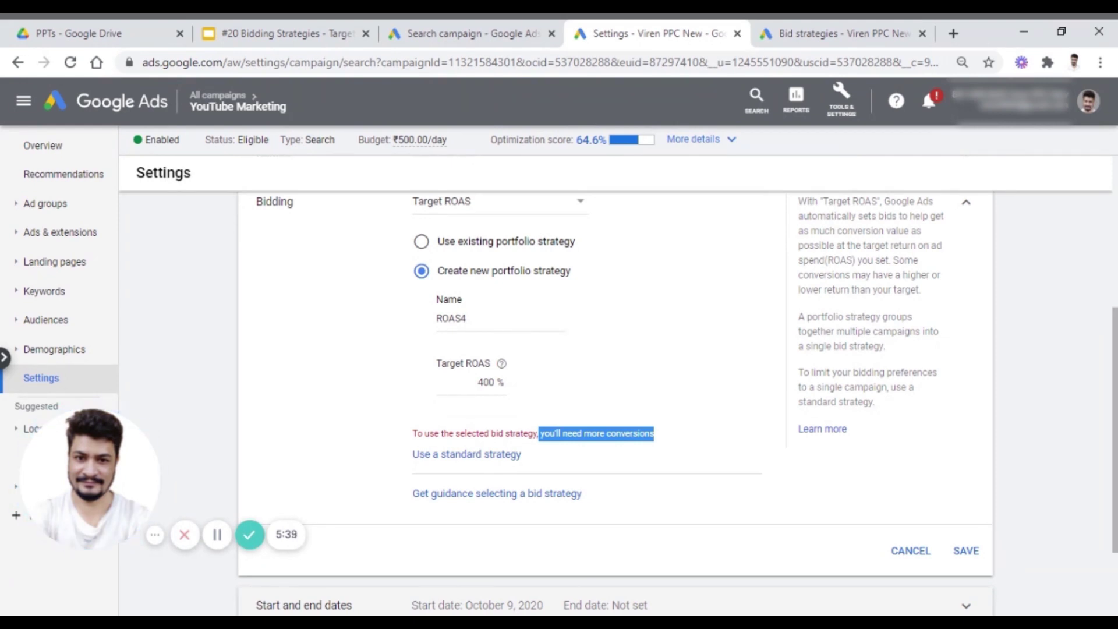
Step: Go to the account's portfolio bid strategies and view the report of the TROAS 400 strategy
left_click(855, 29)
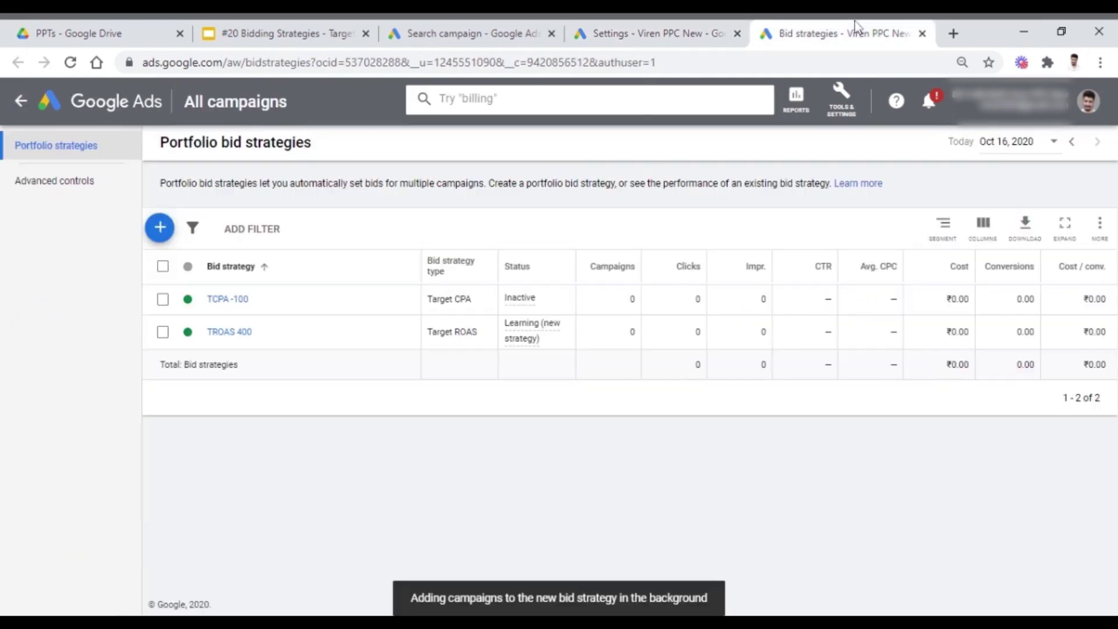
left_click(841, 98)
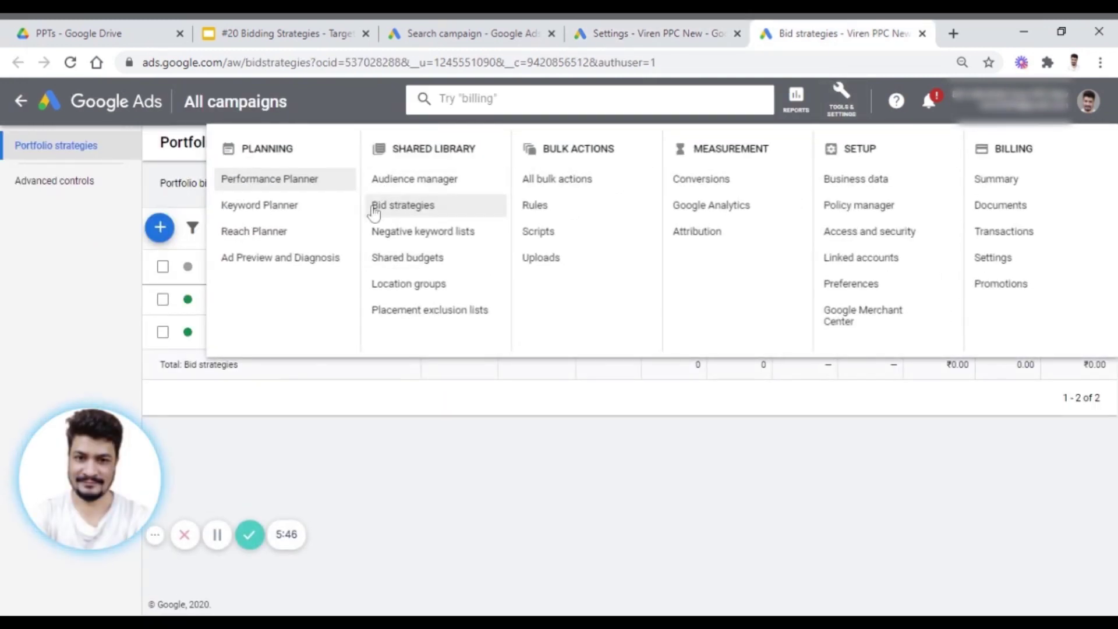
left_click(407, 208)
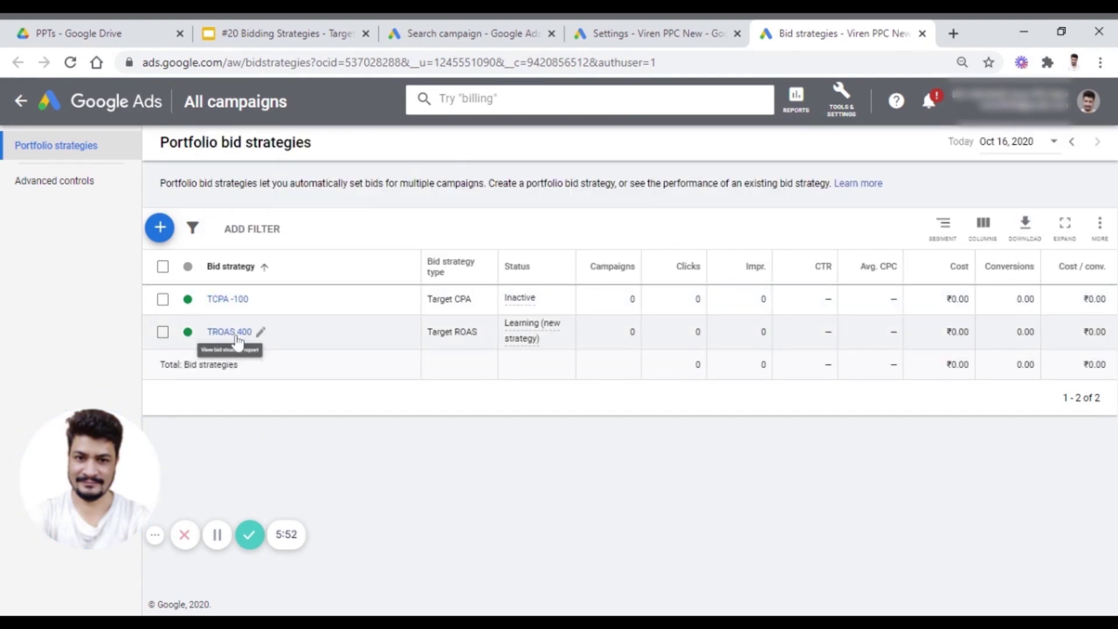
left_click(230, 331)
scroll(570, 379, "down", 5)
scroll(567, 377, "up", 4)
scroll(567, 377, "down", 4)
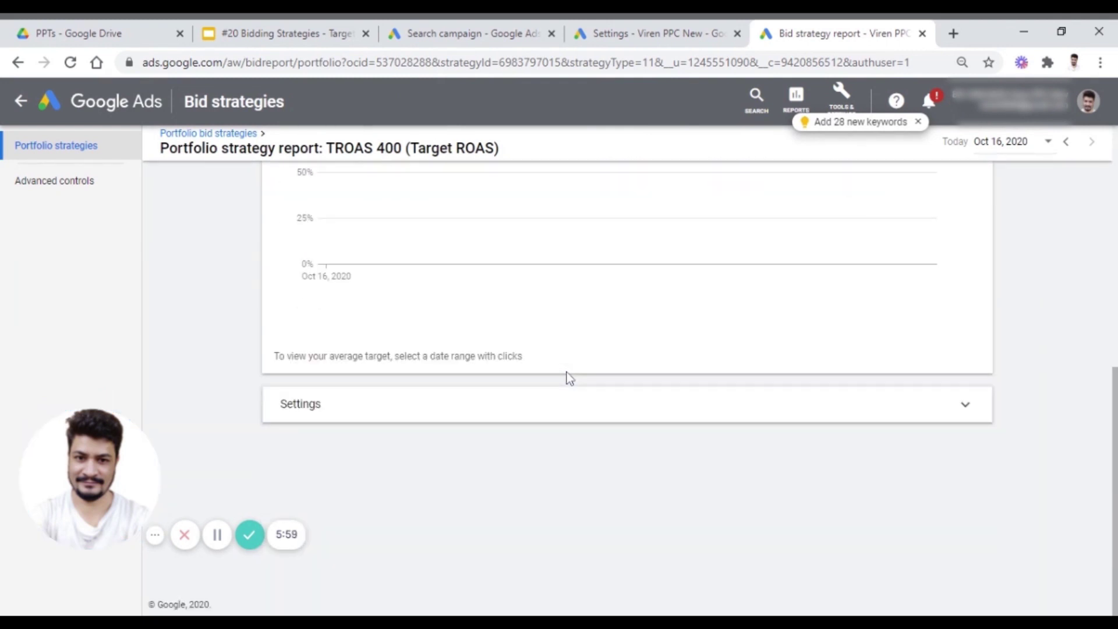
Step: Expand the TROAS 400 strategy's settings and examine its performance history and its maximum and minimum bid limit options
left_click(537, 413)
scroll(607, 297, "up", 5)
scroll(610, 298, "up", 2)
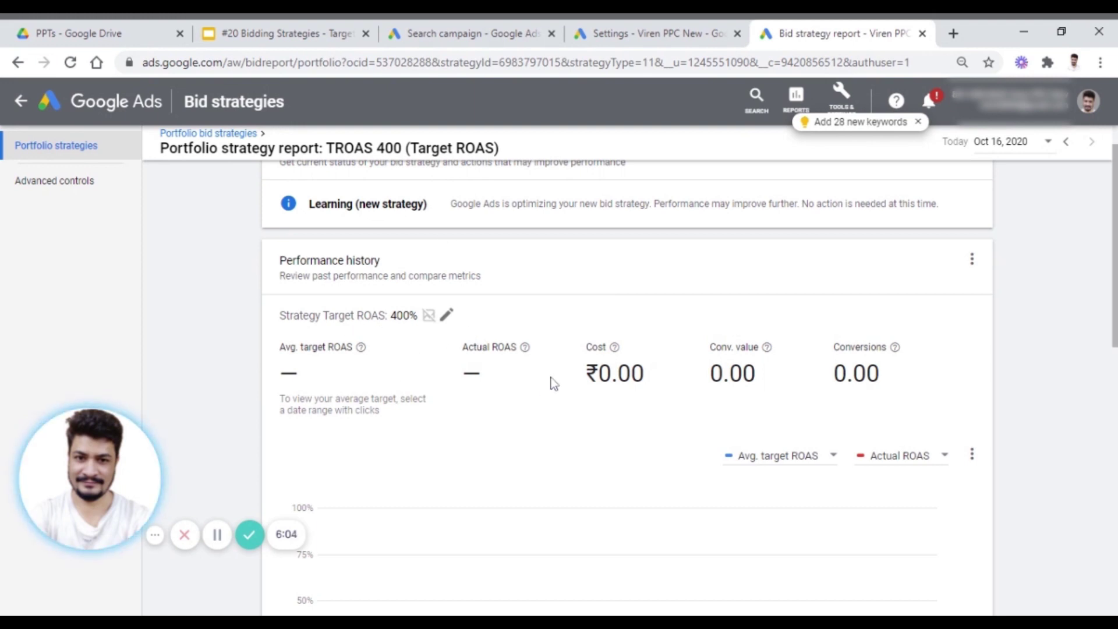
scroll(552, 382, "down", 1)
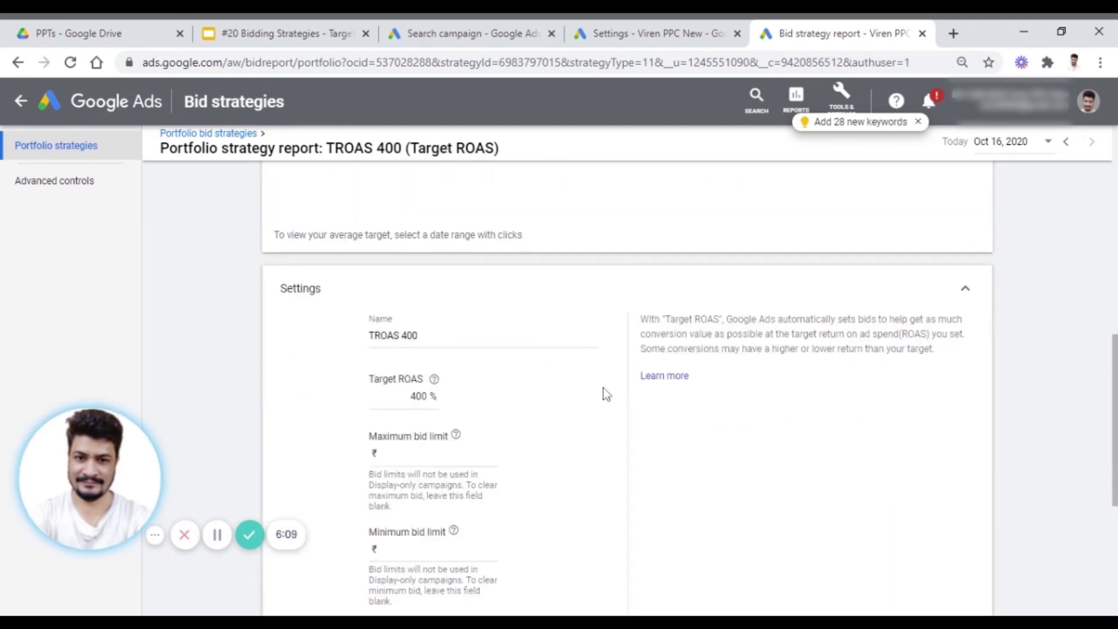
scroll(602, 392, "down", 2)
left_click_drag(377, 341, 450, 341)
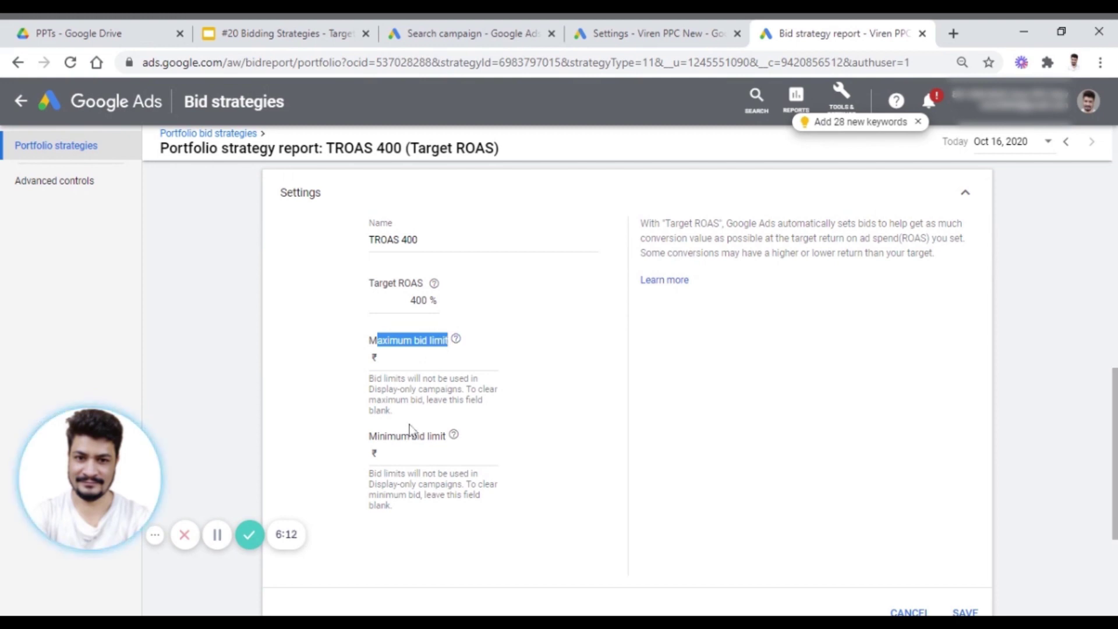
left_click_drag(384, 436, 462, 449)
left_click(674, 407)
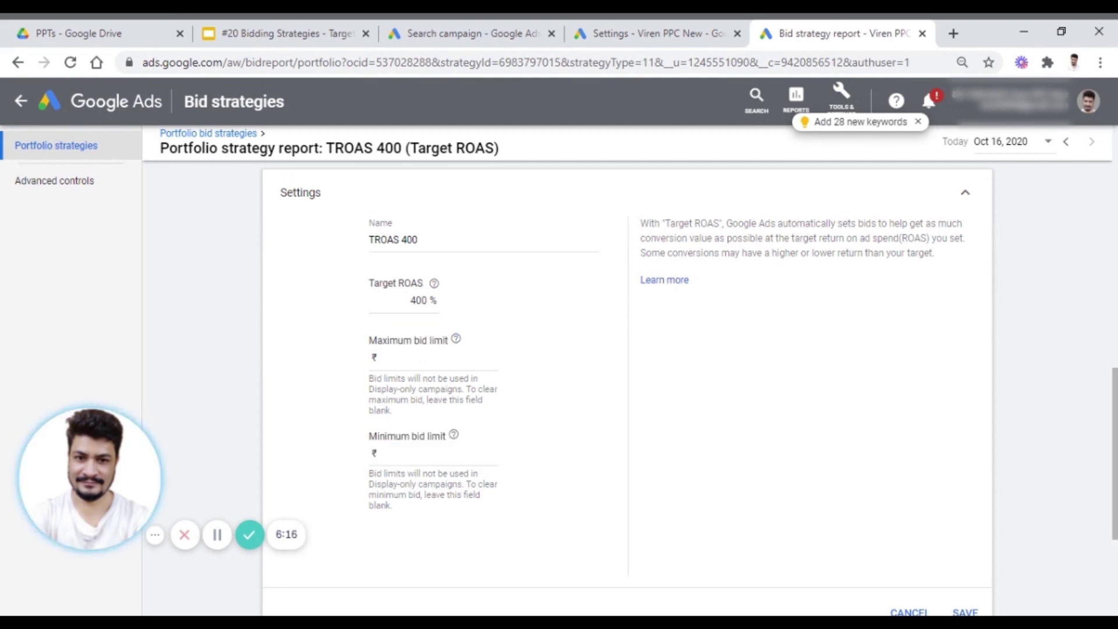
scroll(494, 369, "up", 2)
scroll(495, 369, "down", 2)
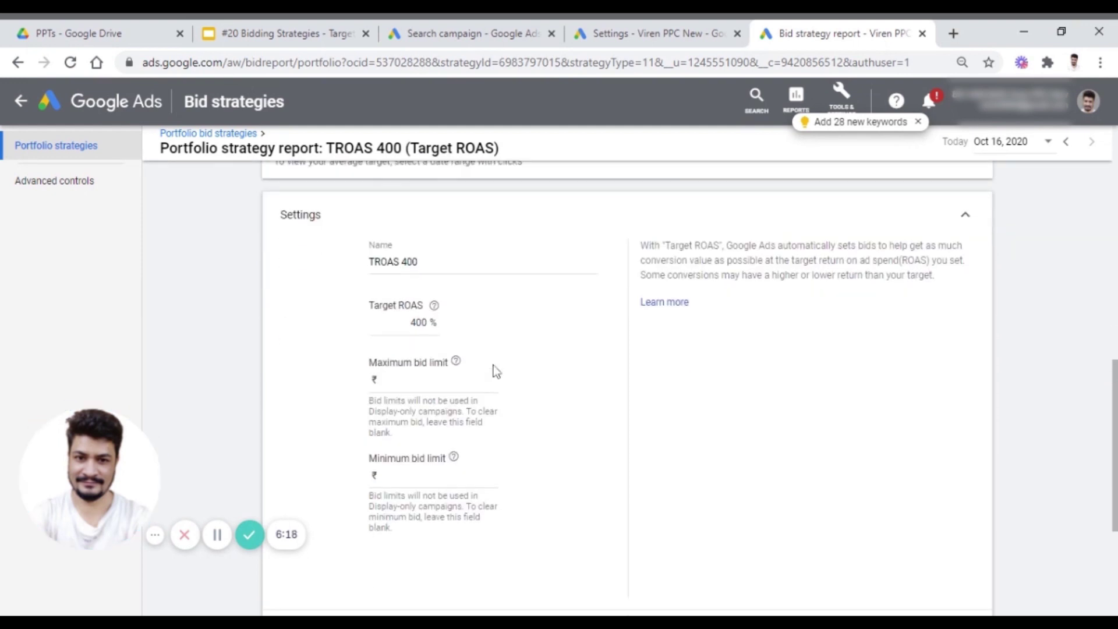
Step: Set the TROAS 400 strategy's maximum bid limit to ₹50 and its minimum bid limit to ₹20
left_click(434, 382)
left_click(434, 476)
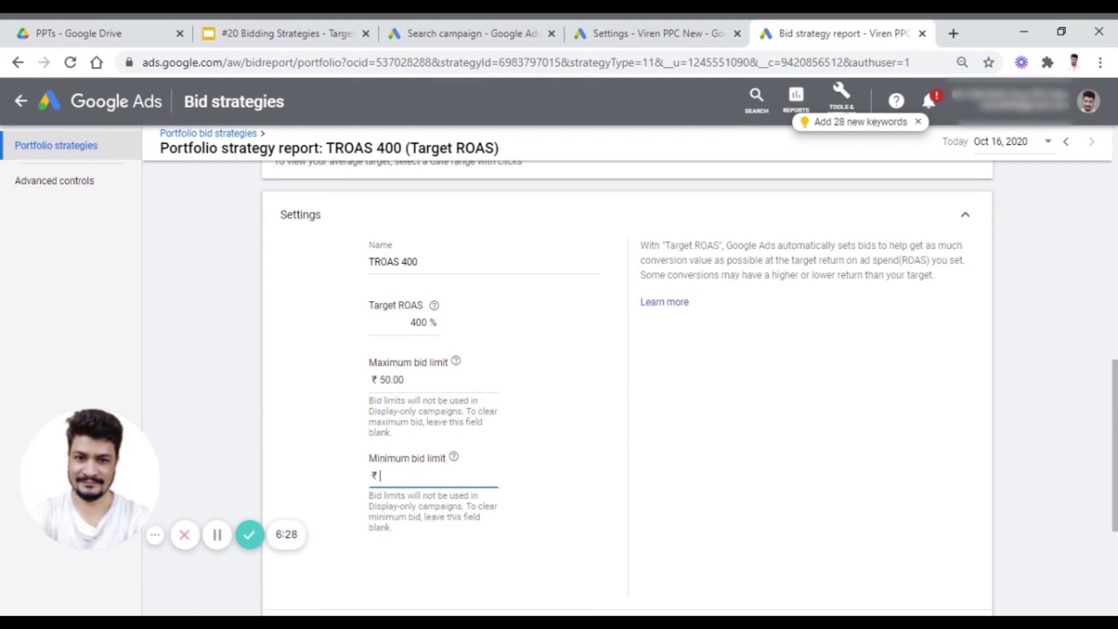
type("20")
left_click(587, 450)
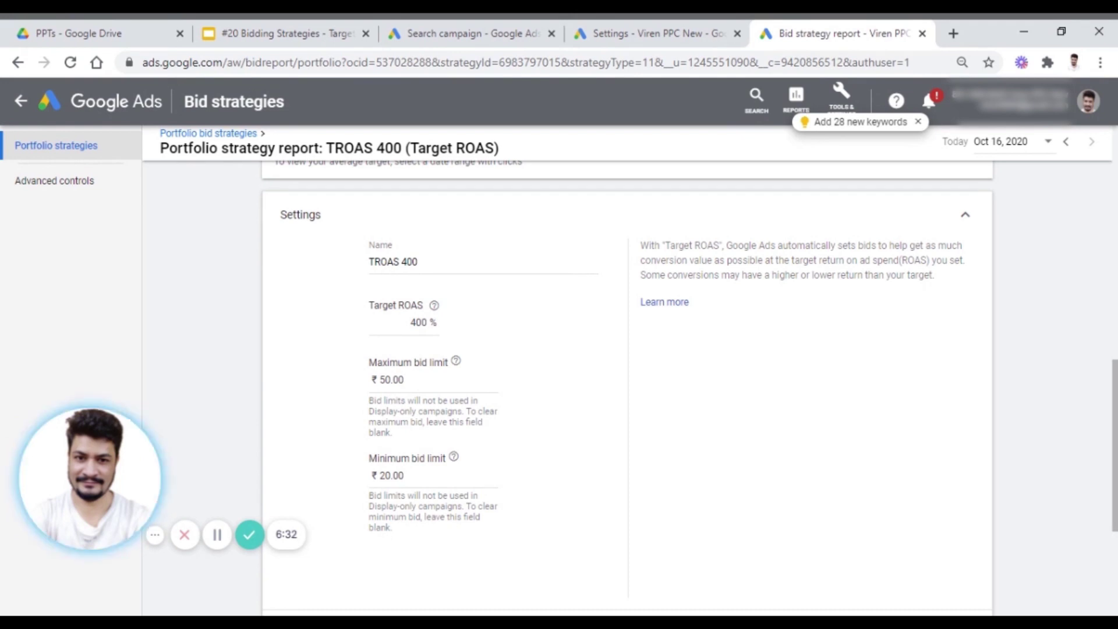
double_click(419, 322)
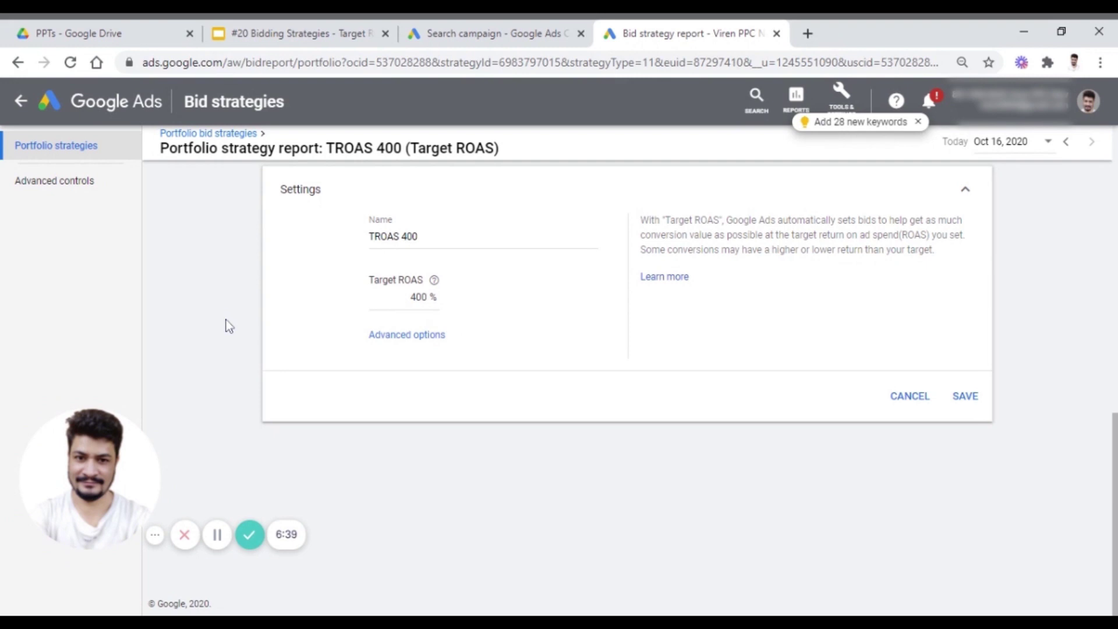
Step: Open the settings of the conversion action 01 Leads From Website for editing
left_click(845, 105)
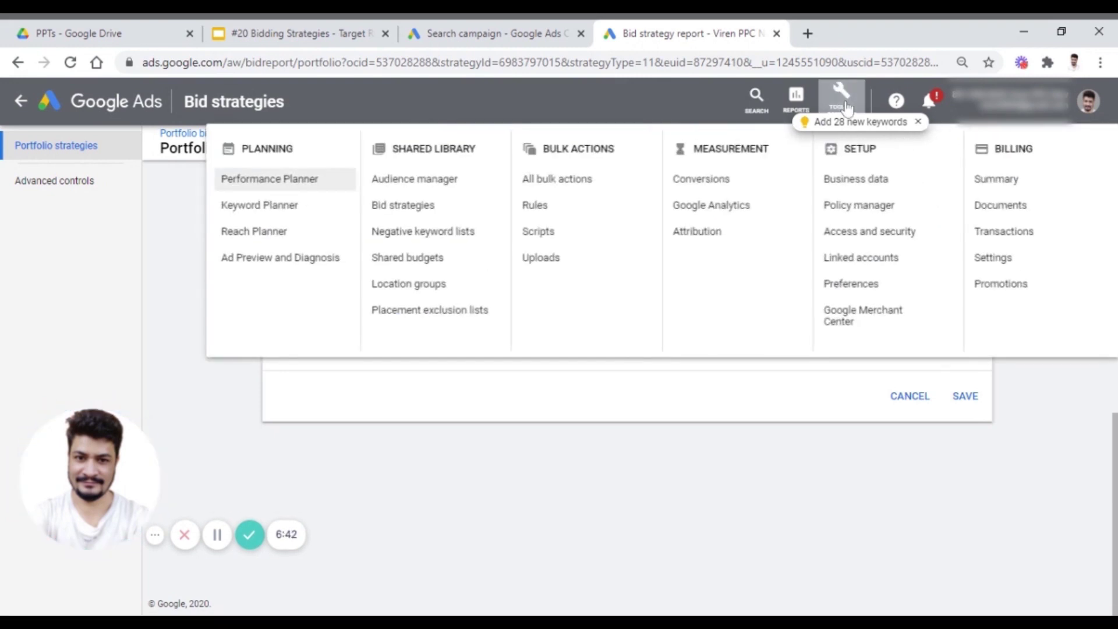
left_click(709, 179)
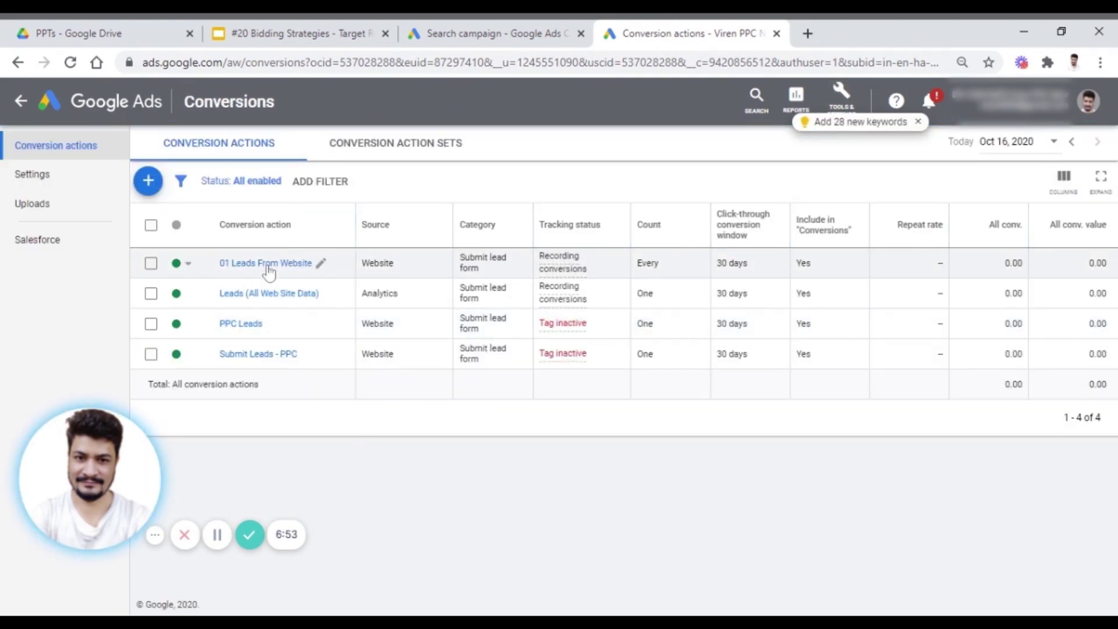
left_click(267, 265)
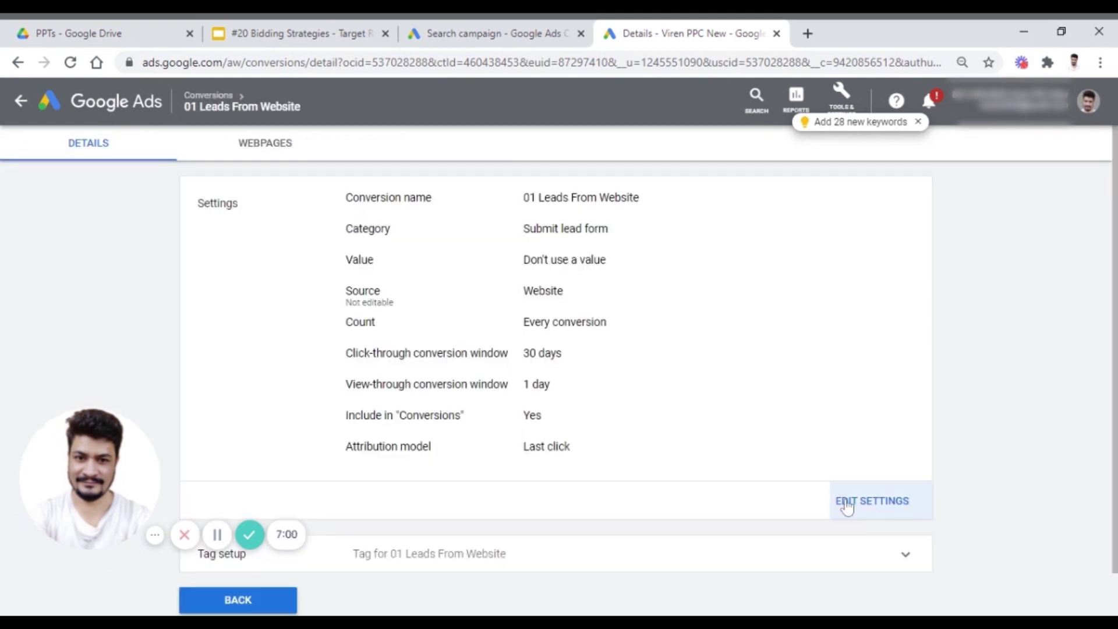
left_click(847, 507)
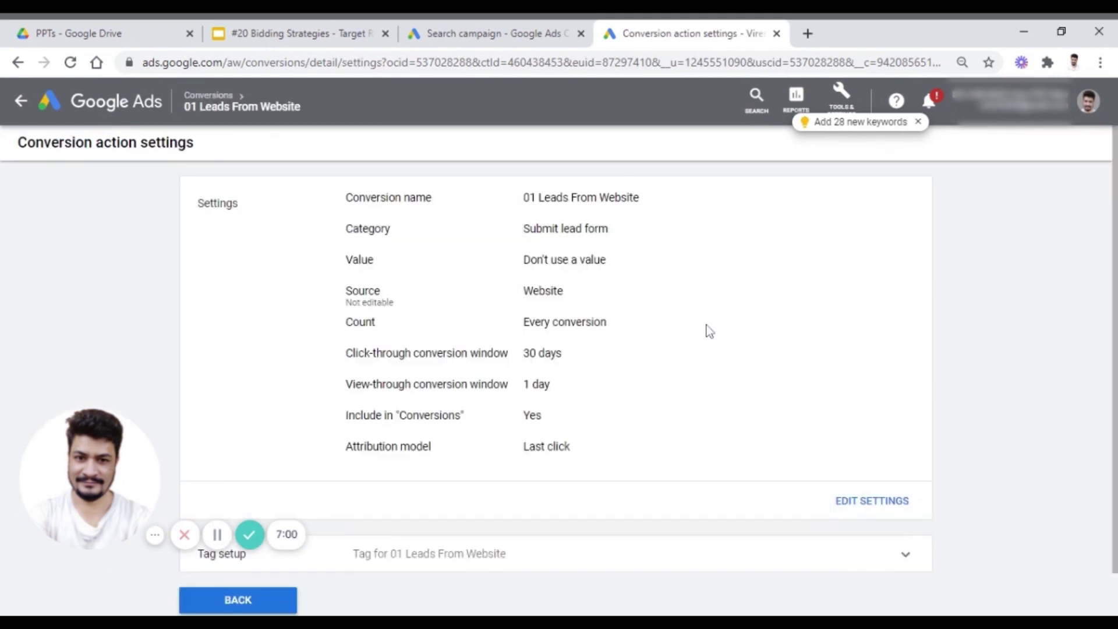
Step: Compare the conversion's same-value and different-value options, and choose to use different values for each conversion
left_click(398, 260)
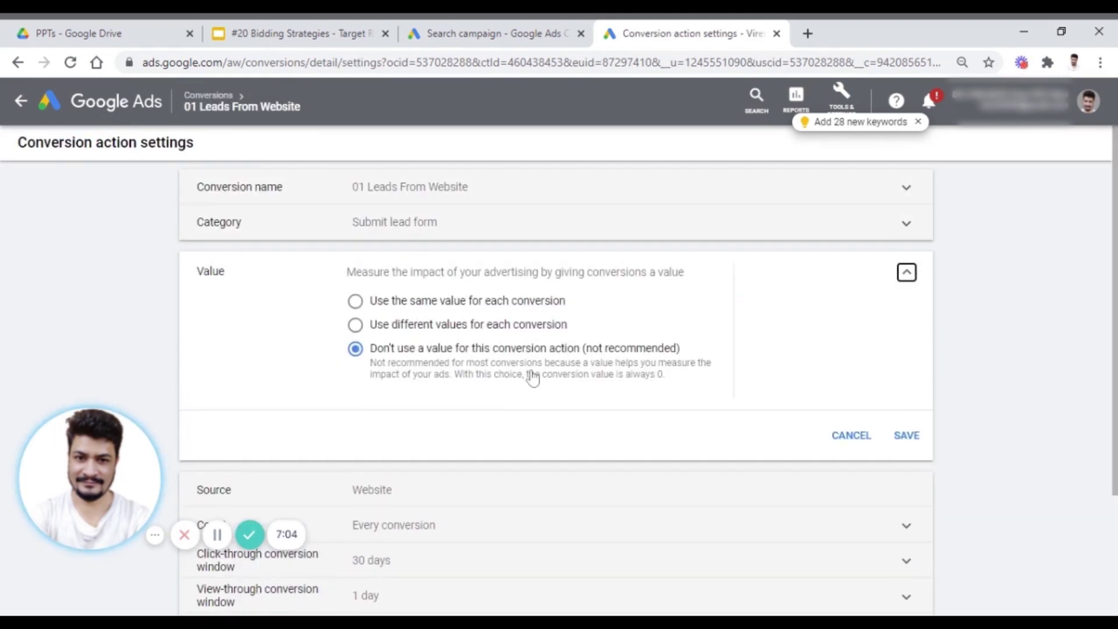
left_click(356, 303)
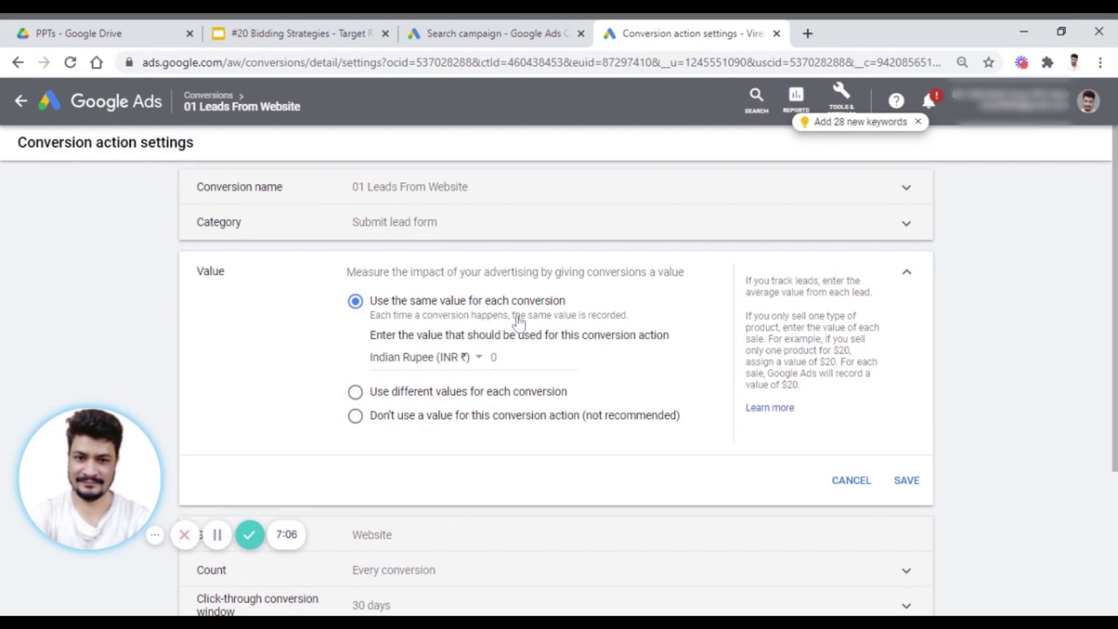
left_click(518, 372)
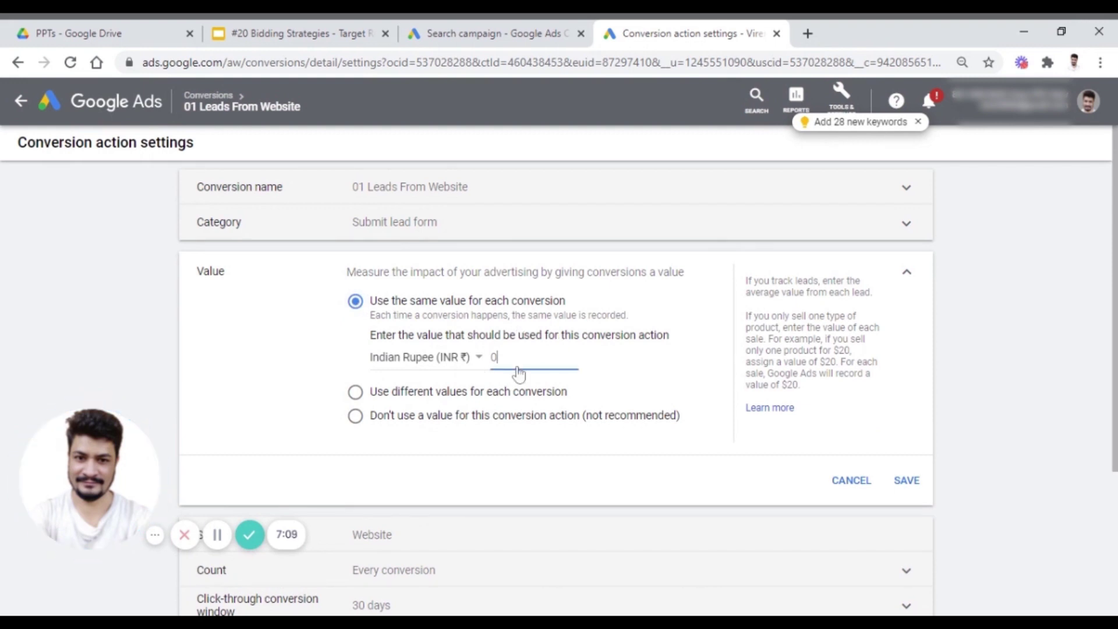
left_click(376, 396)
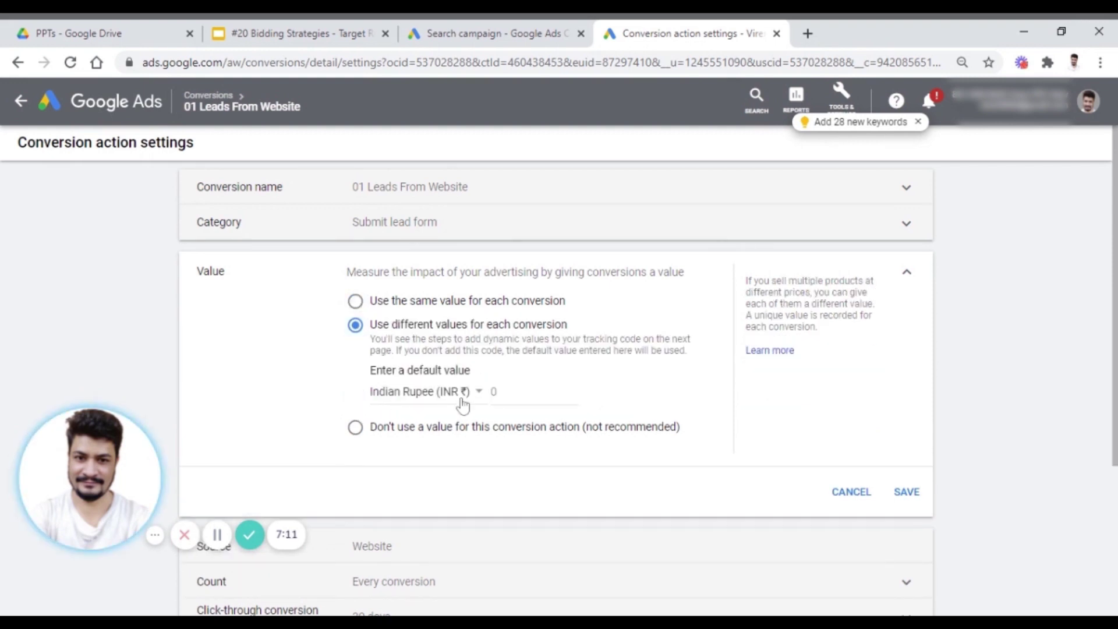
left_click(355, 303)
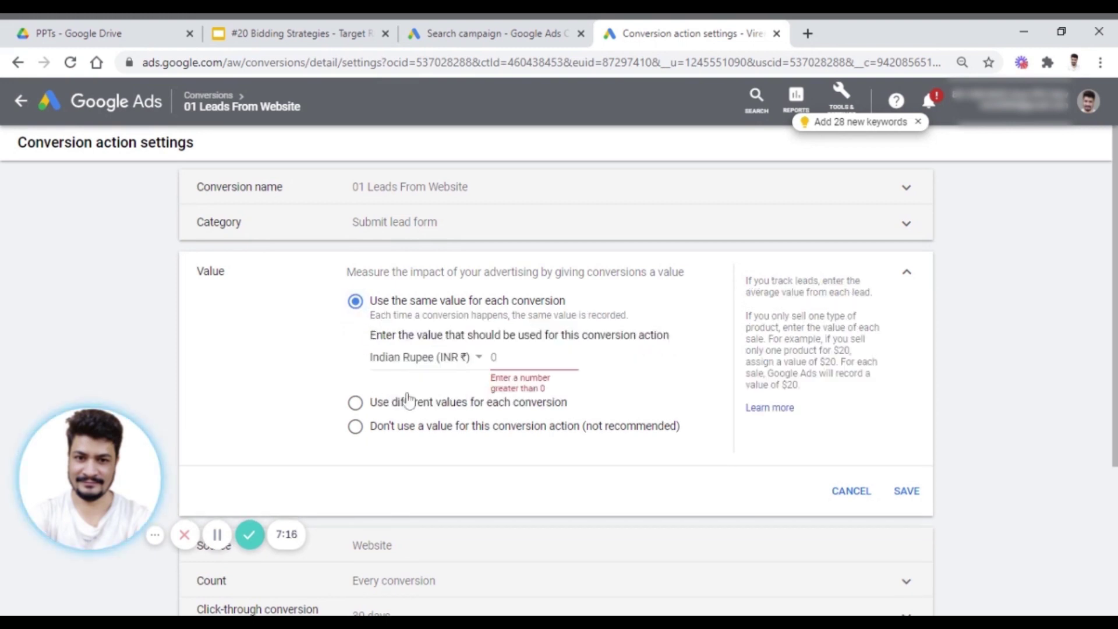
left_click(357, 405)
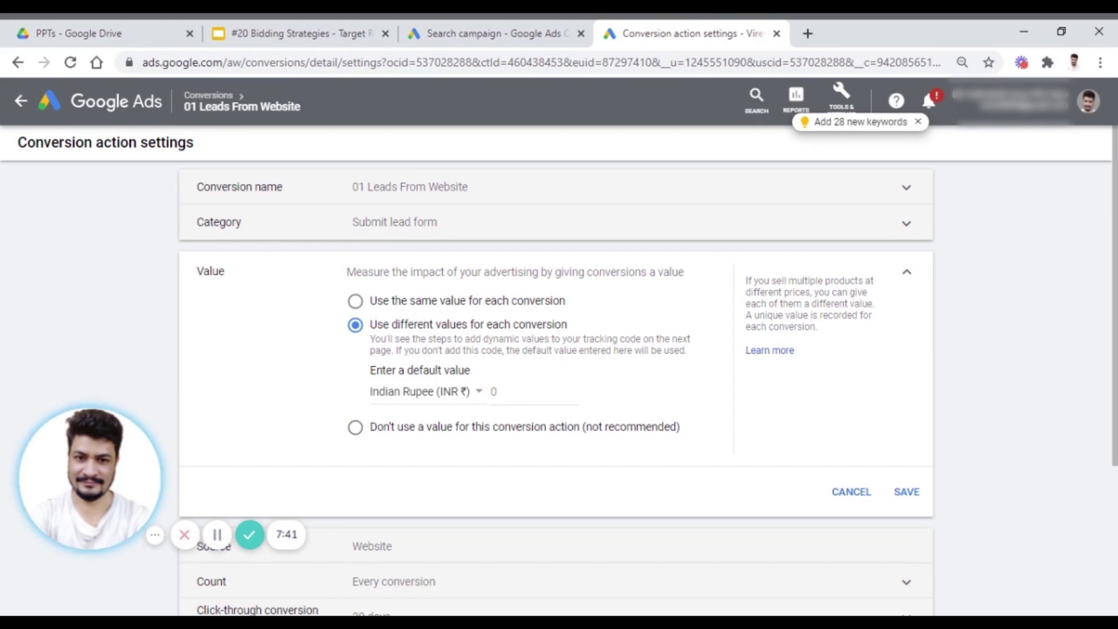
Step: Use the same value for each conversion, setting it to 100 with Indian Rupee (INR ₹) as the currency
left_click(353, 303)
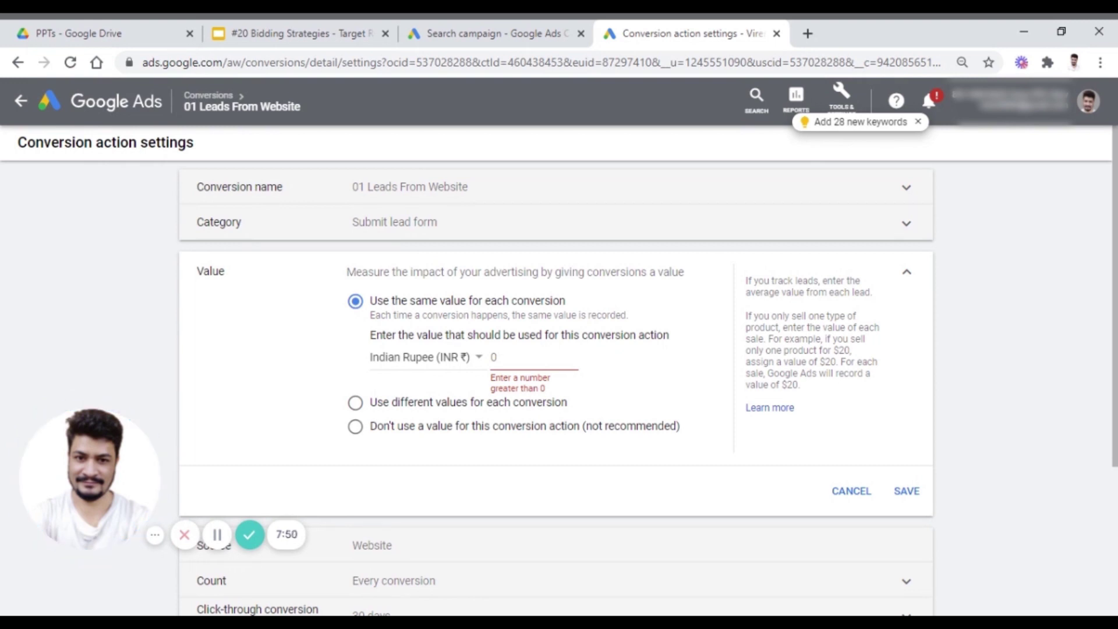
left_click(495, 357)
type("100")
left_click(443, 358)
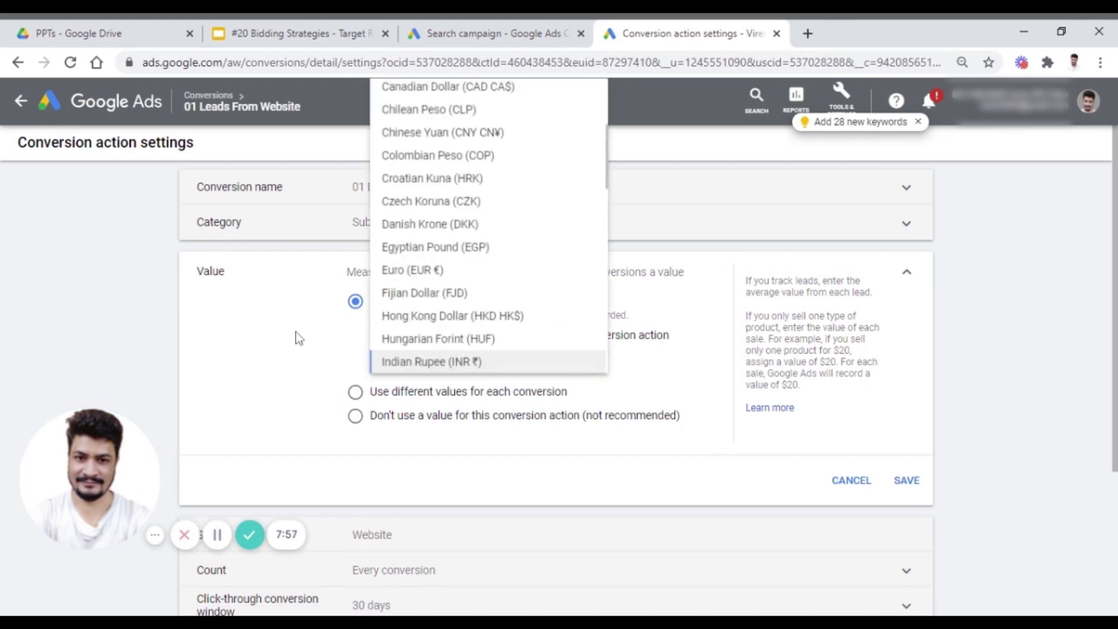
left_click(438, 361)
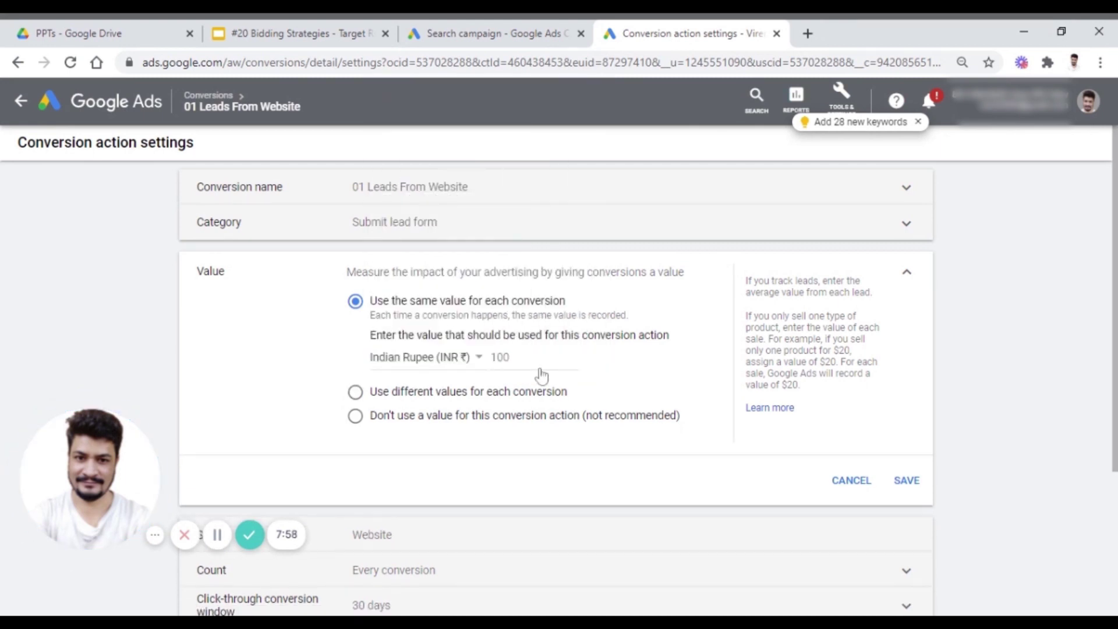
Step: Choose to use different values for each conversion and open the default value for editing
left_click(355, 391)
left_click(515, 392)
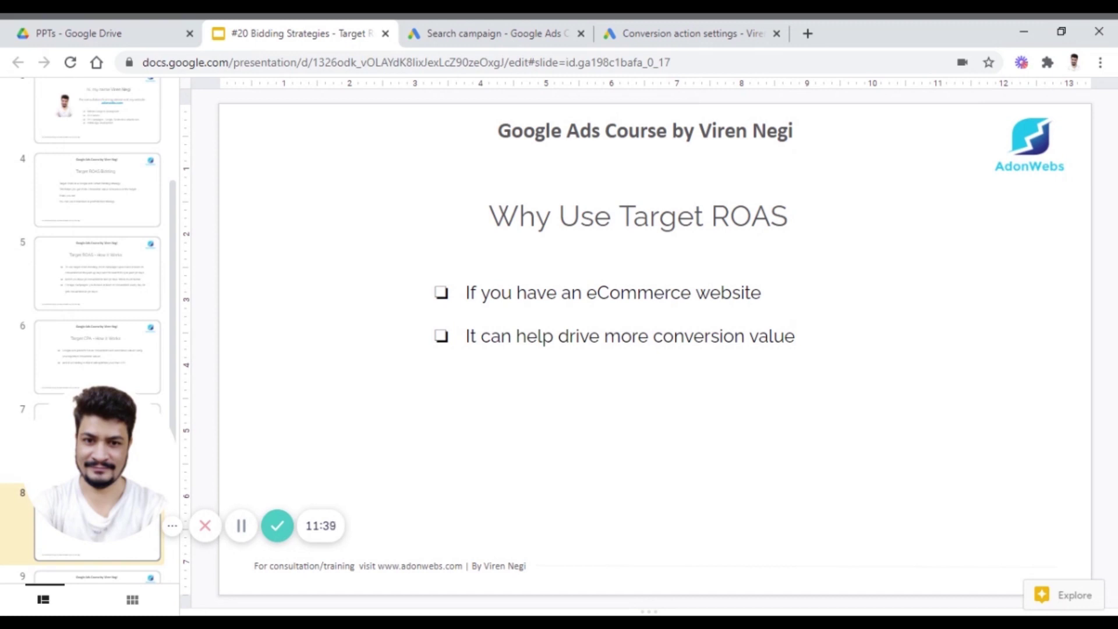
Step: Advance the Target ROAS presentation from the question slide to the slide inviting viewers to subscribe to the channel
left_click(726, 31)
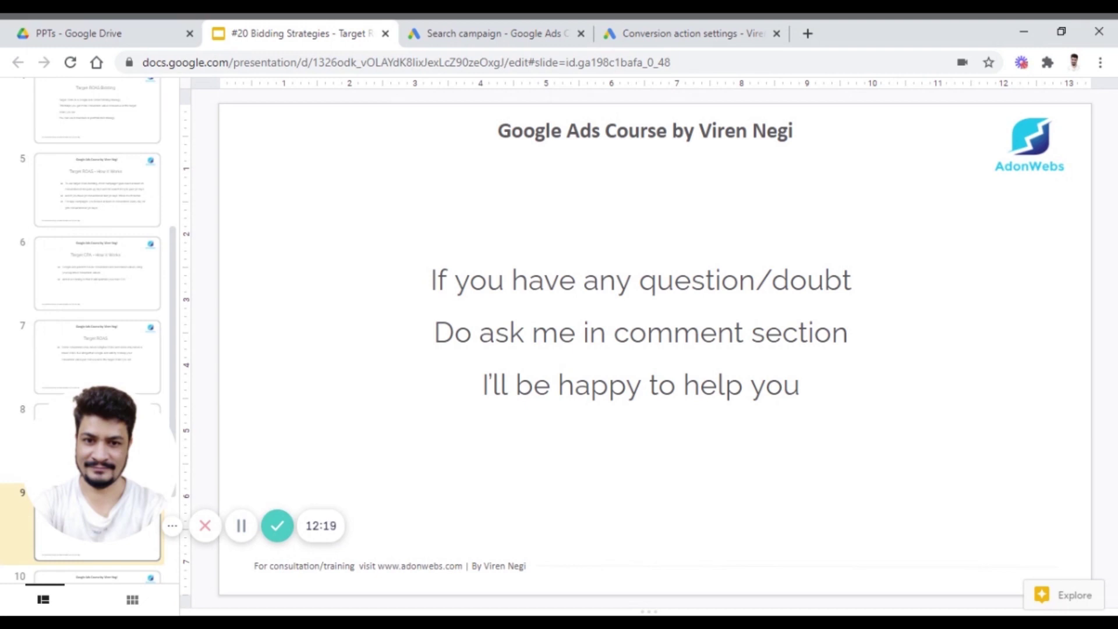
key("Down")
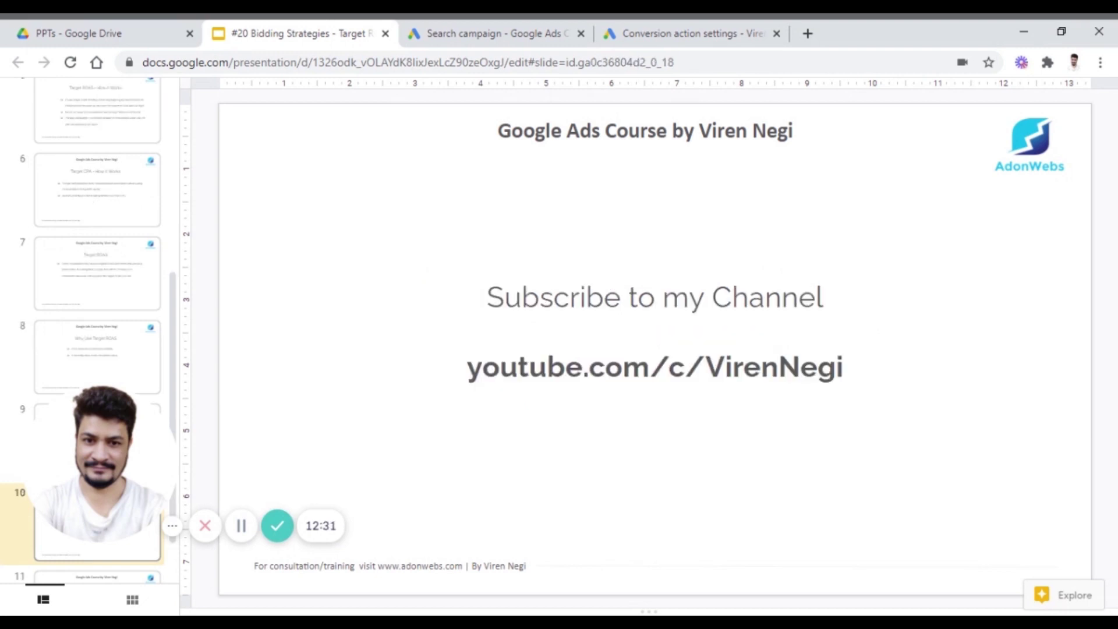